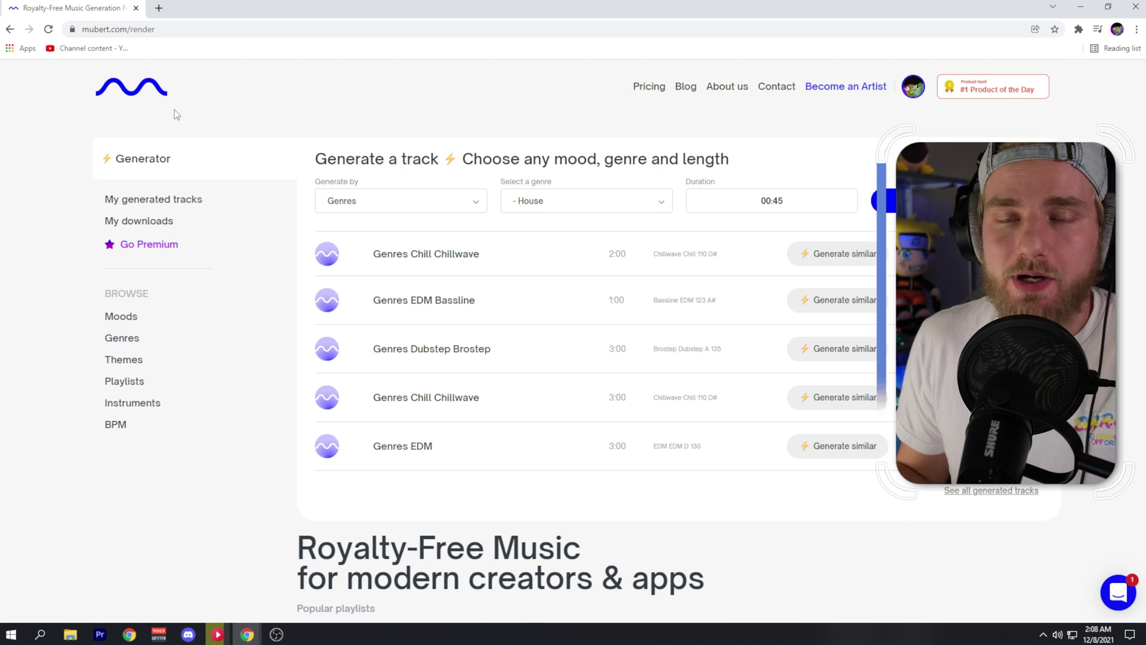
Keep Generate by on Genres and pick '- Trap' to generate a 00:45 Hiphop Trap track
click(441, 209)
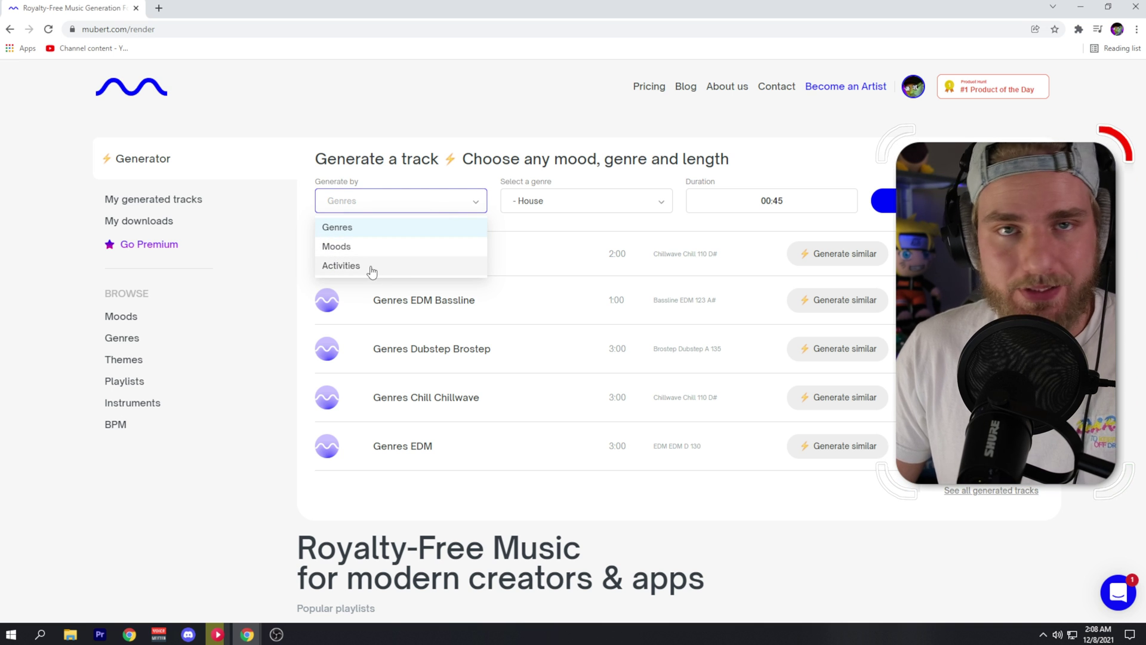
click(370, 233)
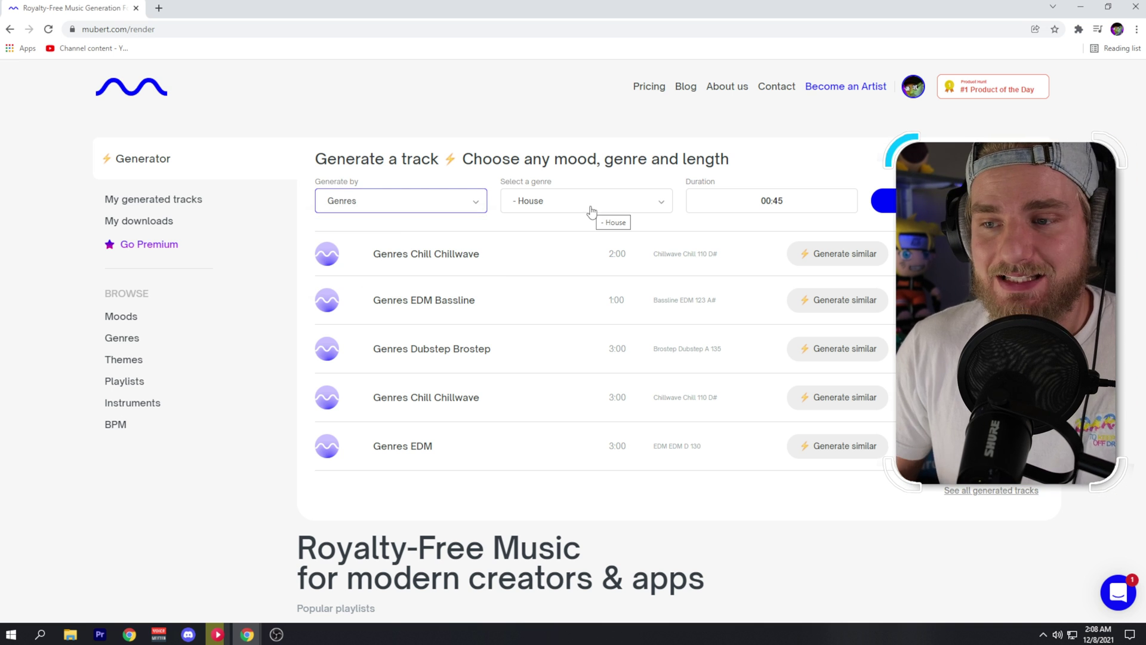
click(592, 212)
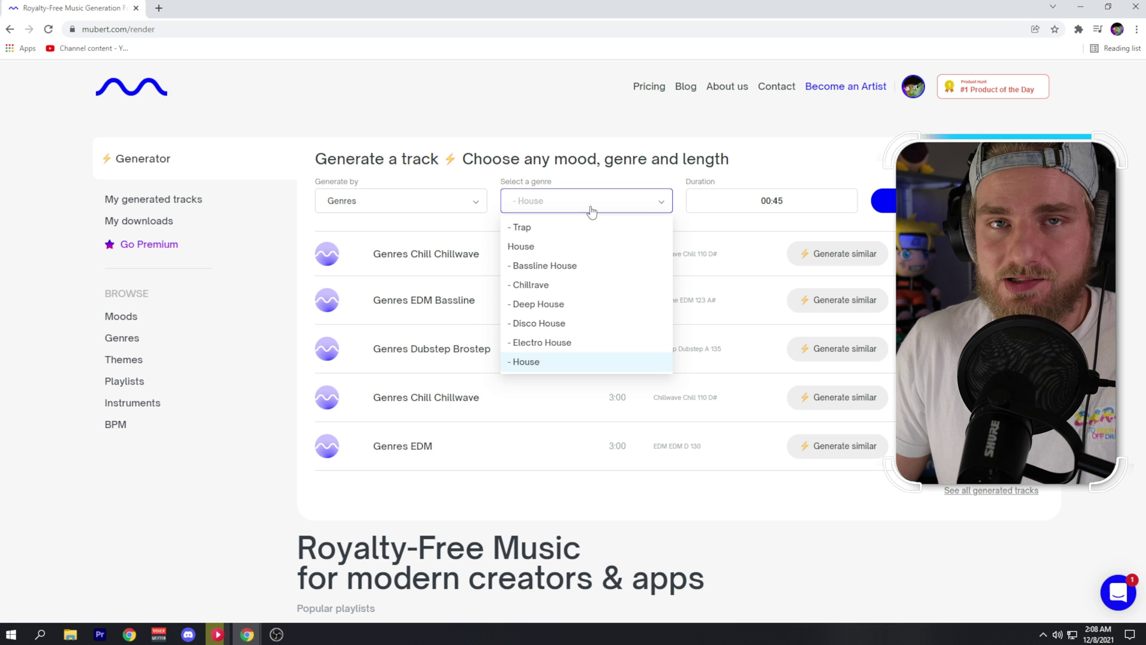
click(590, 227)
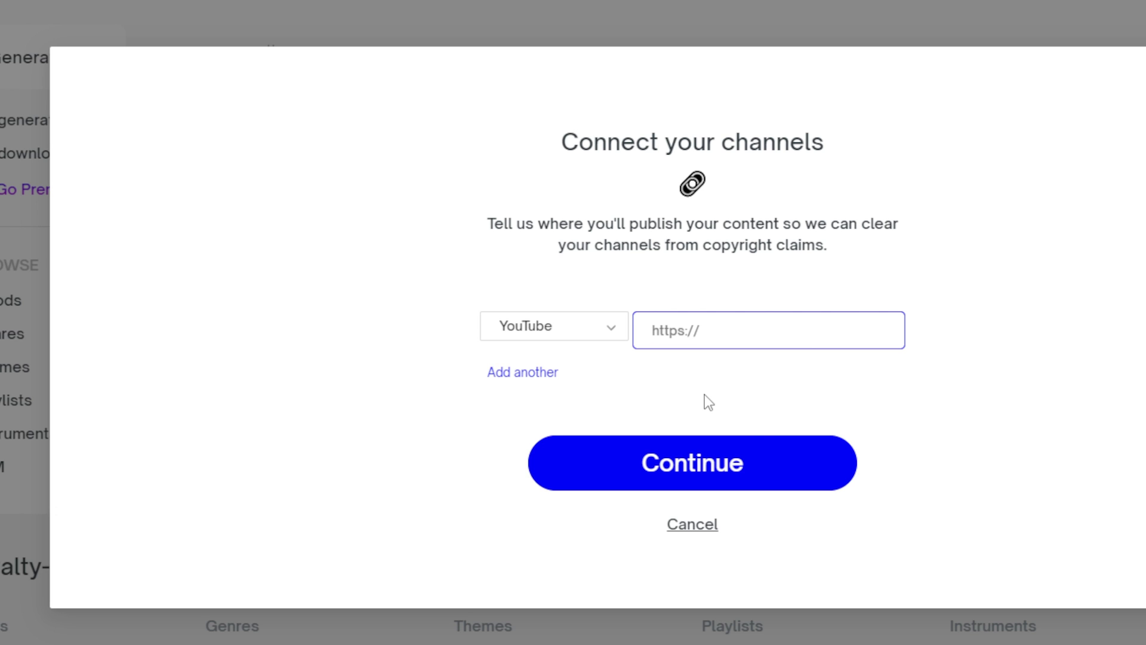
Enter a channel URL to continue past the license step, then copy the example attribution credit
text(https://)
key(Return)
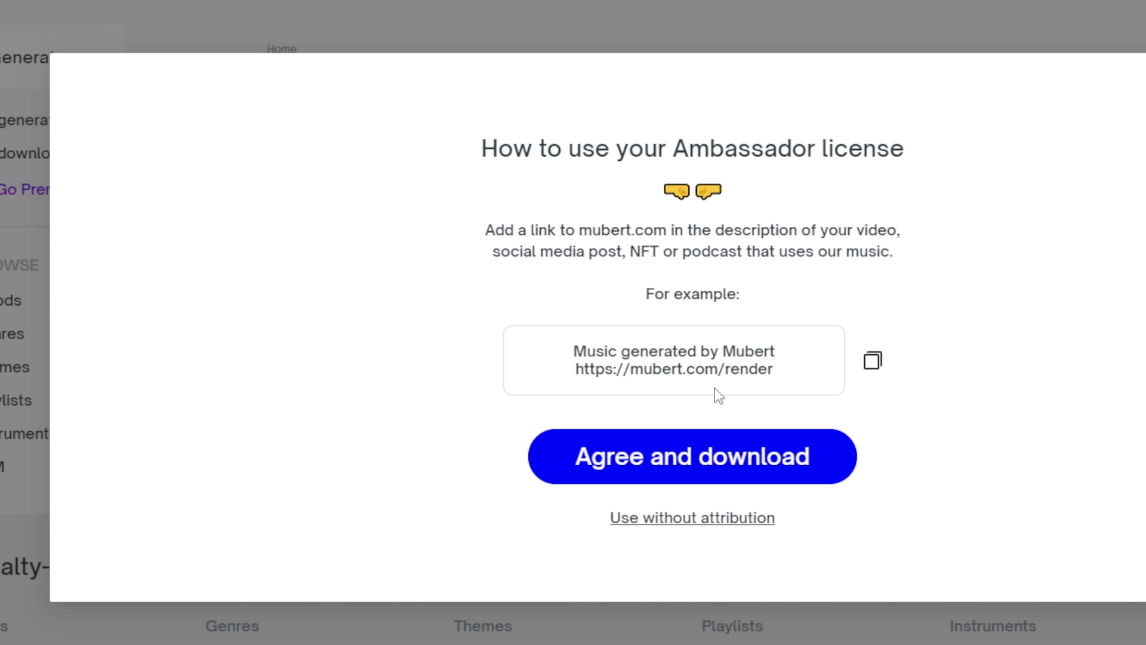
click(875, 363)
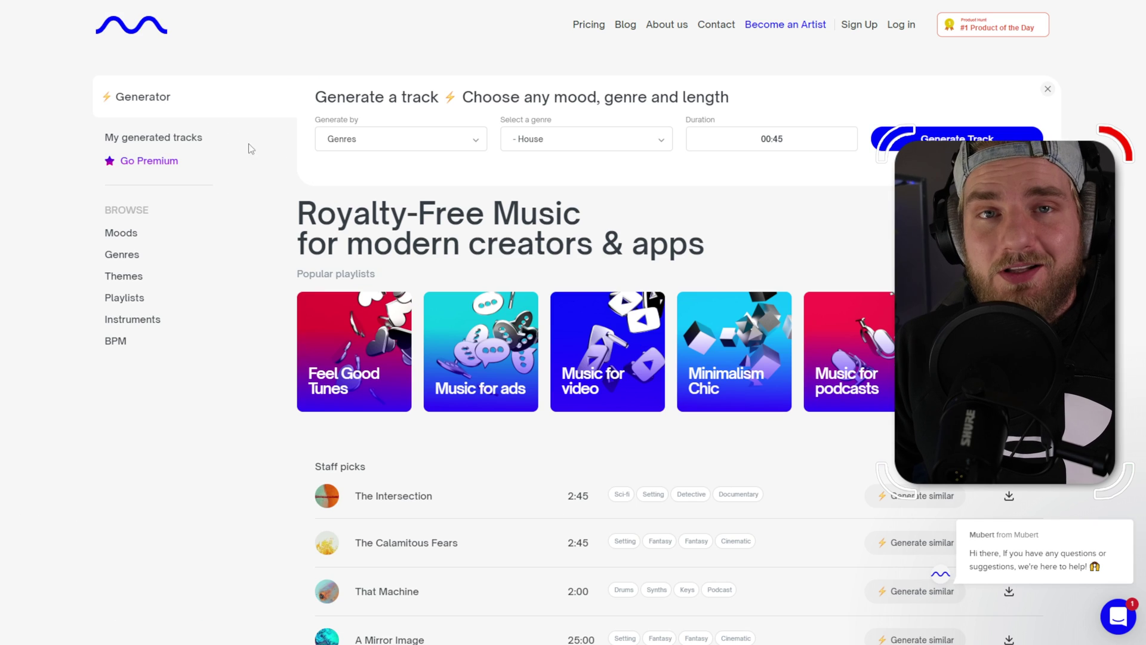
From the home page, go to Products > Mubert for Streamers and copy the Calm ambient stream URL
click(131, 27)
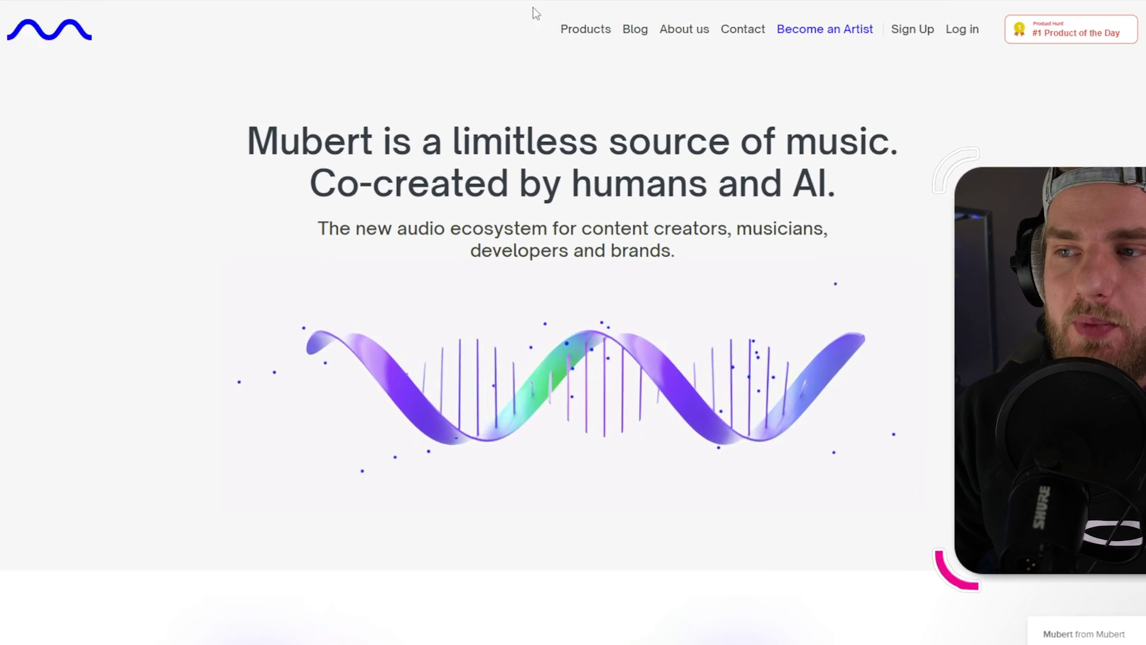
mouse_move(585, 29)
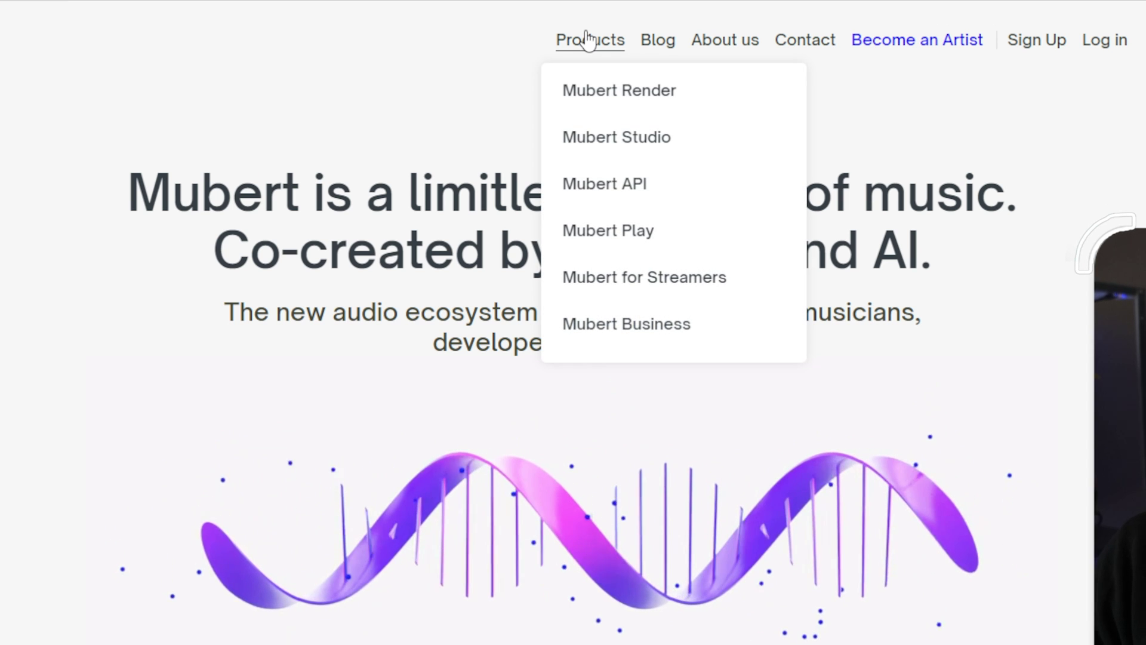
click(639, 292)
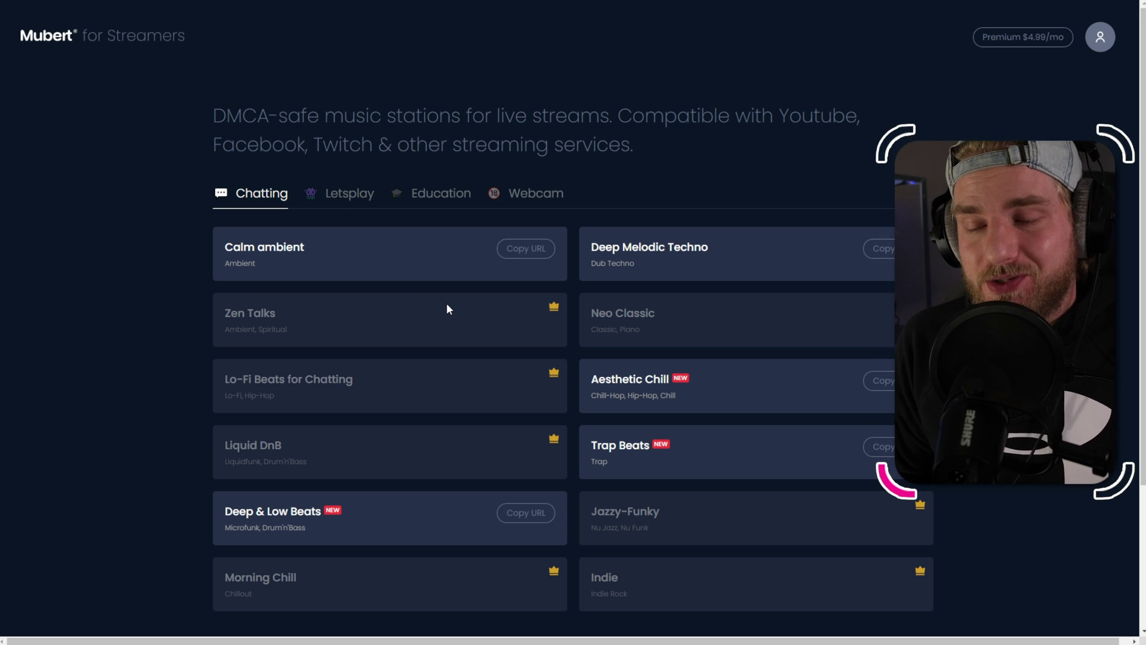
scroll(485, 282, down, 2)
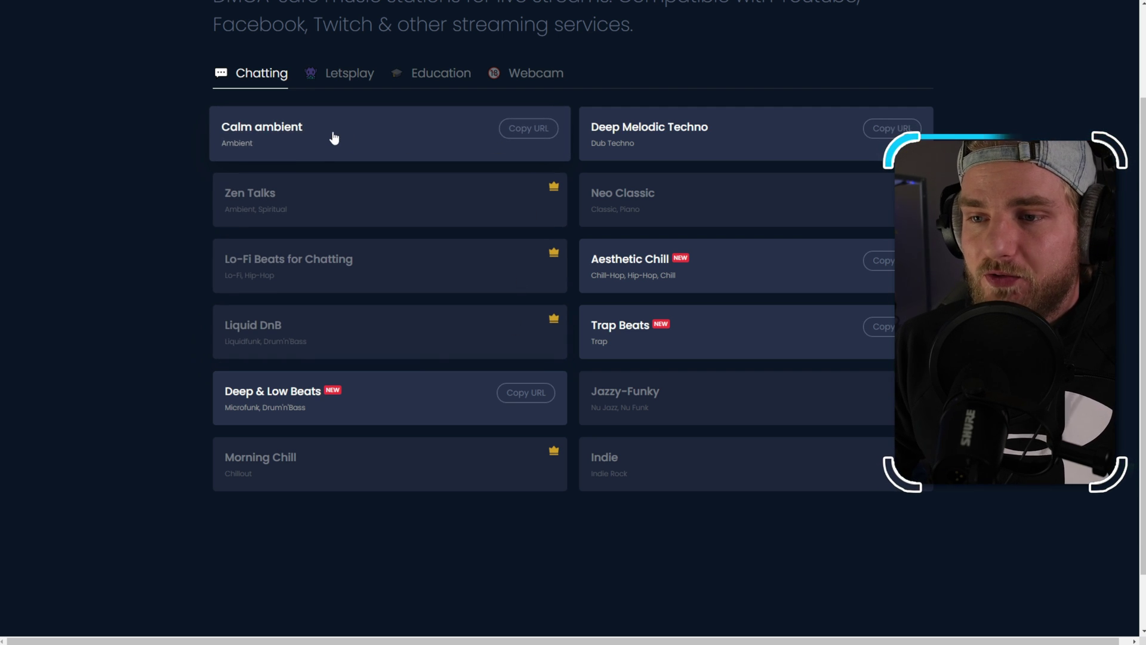
click(525, 131)
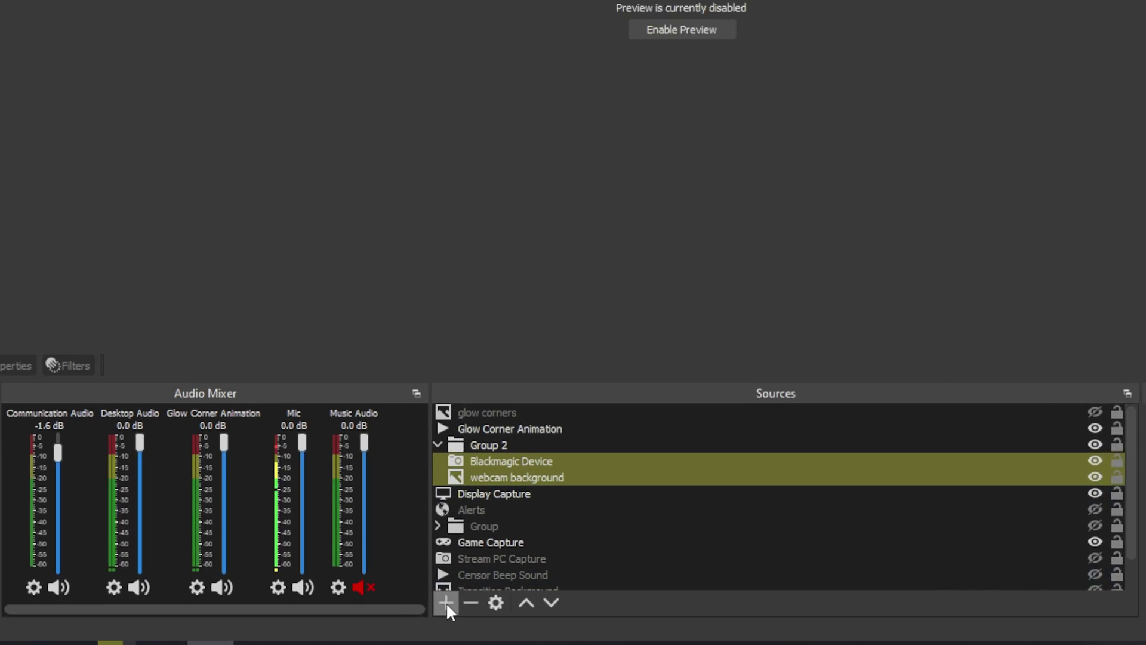
Add a Browser source named 'Music - Mubert' using the pasted stream URL, with Control audio via OBS enabled
click(427, 591)
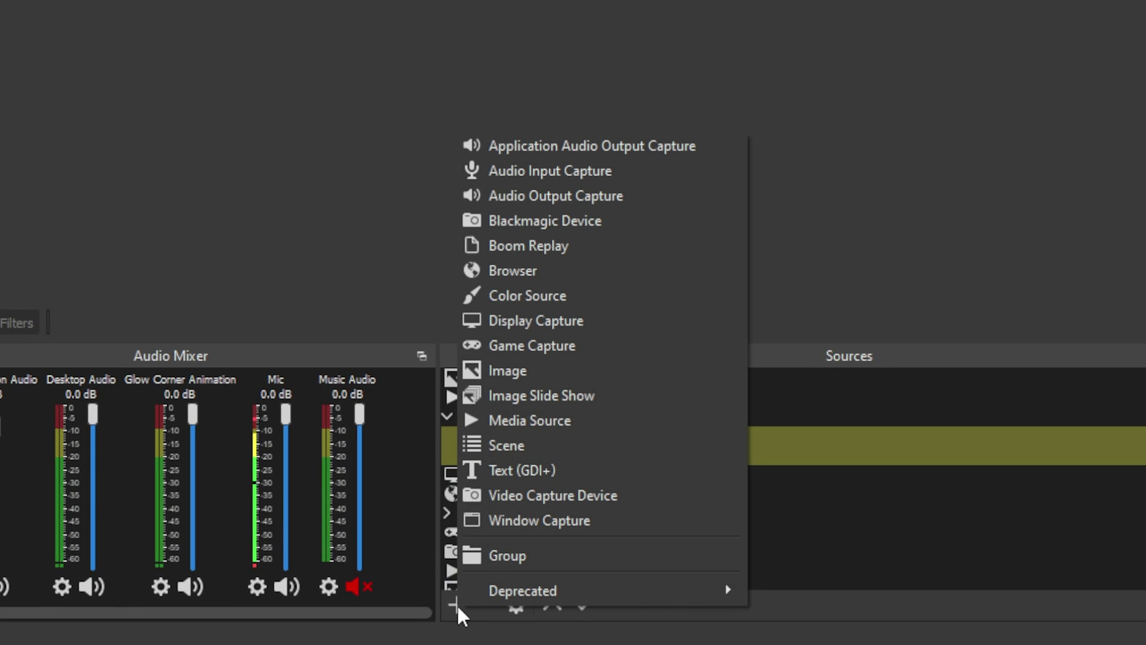
click(505, 271)
text(Musci)
key(BackSpace)
key(BackSpace)
text(i)
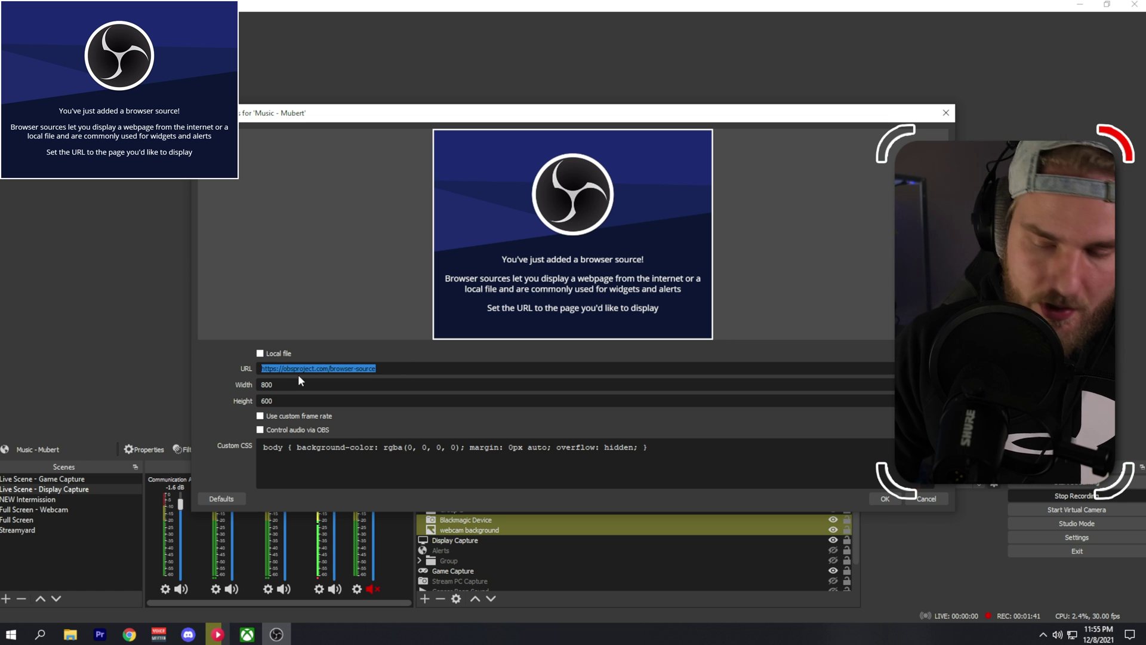
key(ctrl+v)
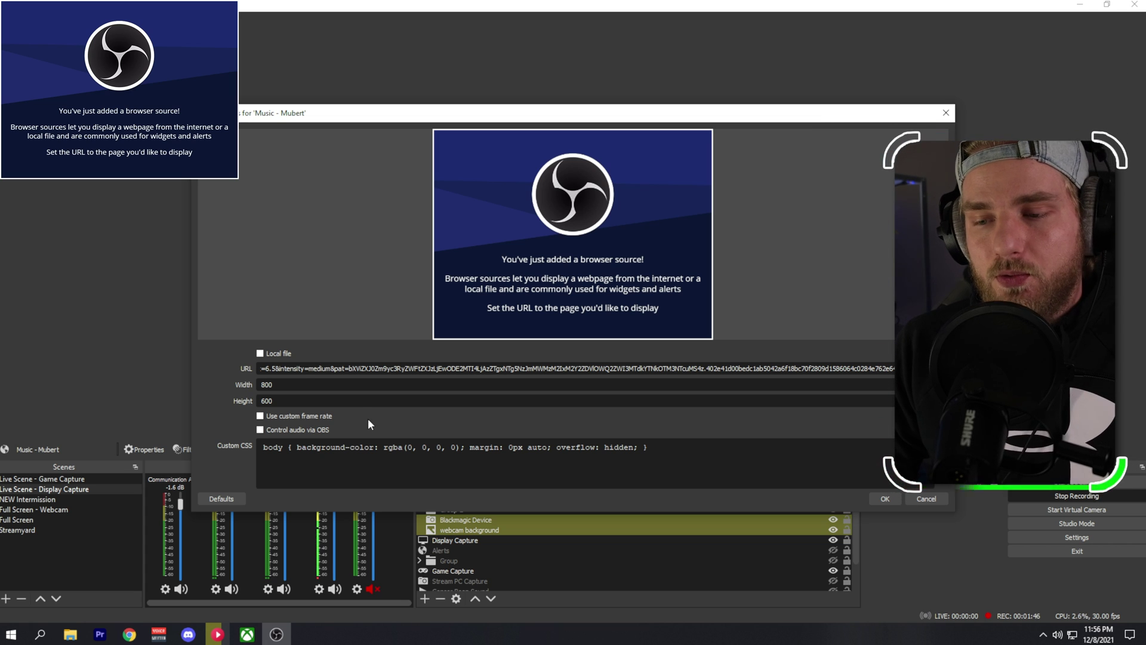
scroll(369, 423, down, 1)
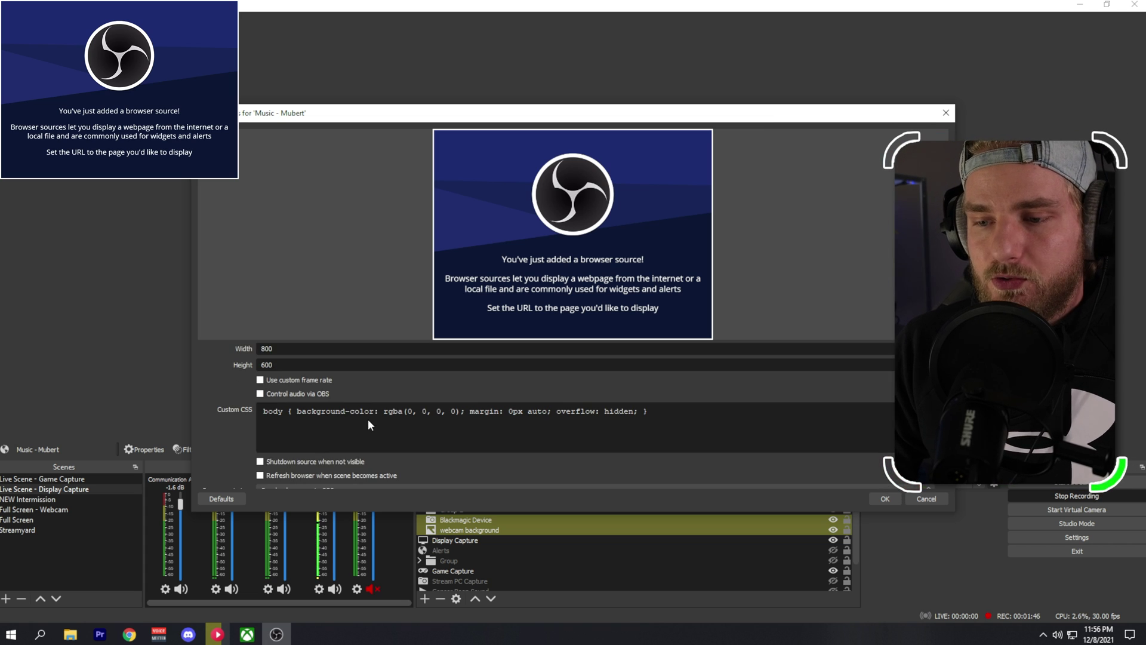
click(260, 394)
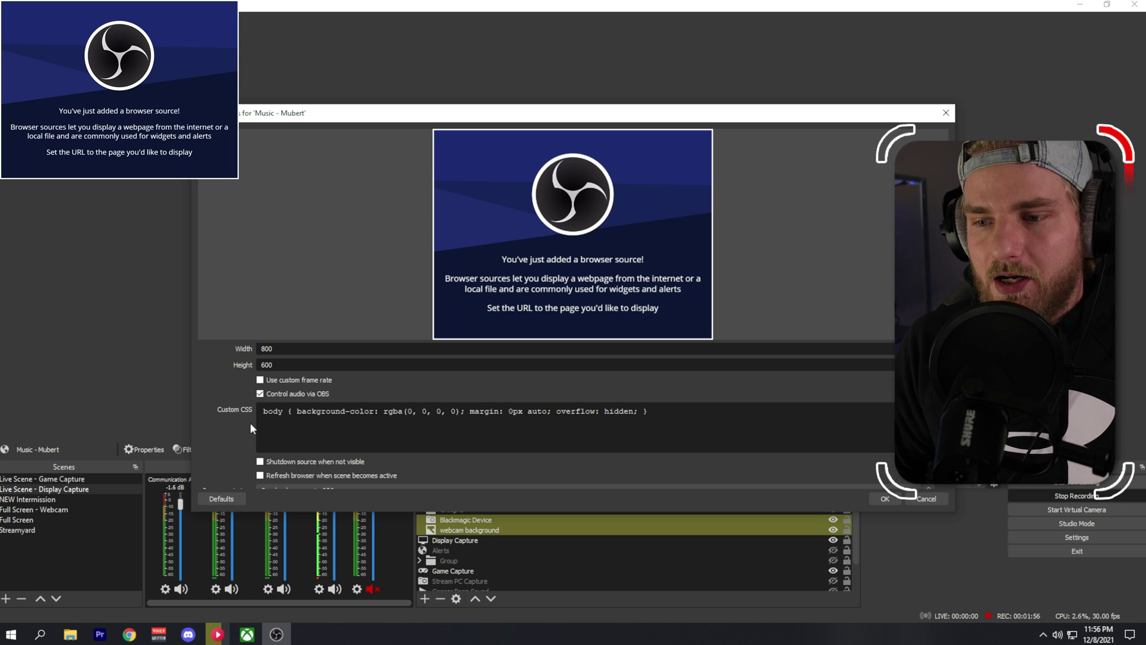
click(883, 499)
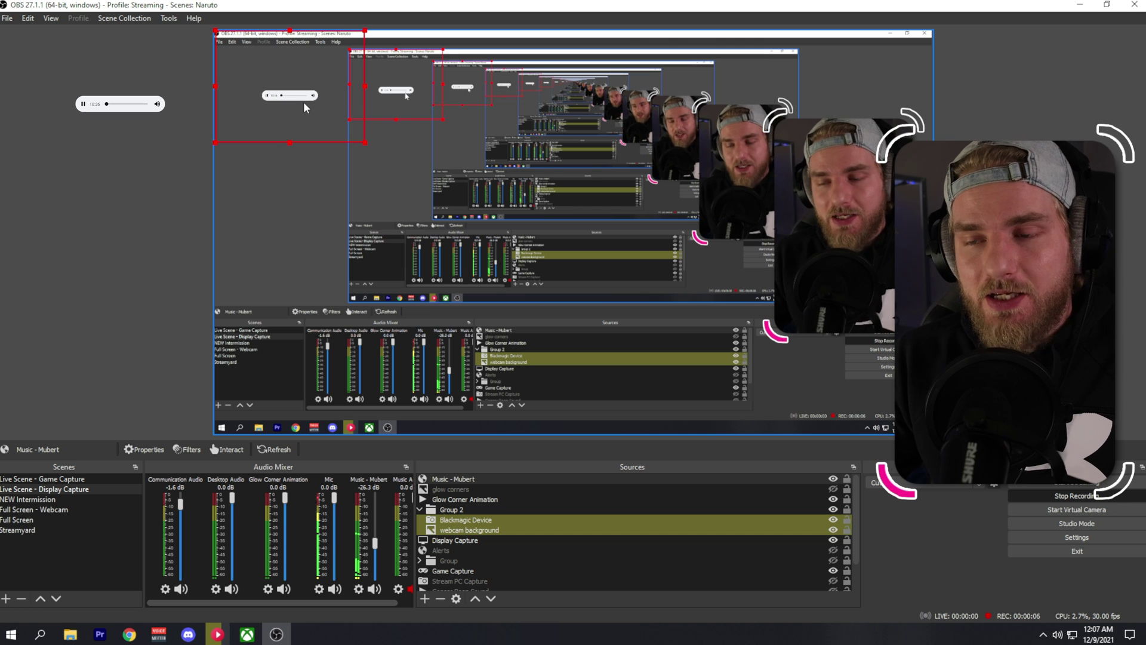
Drag the Music - Mubert box to the right in the preview and enlarge it from its corner
drag(303, 101, 141, 104)
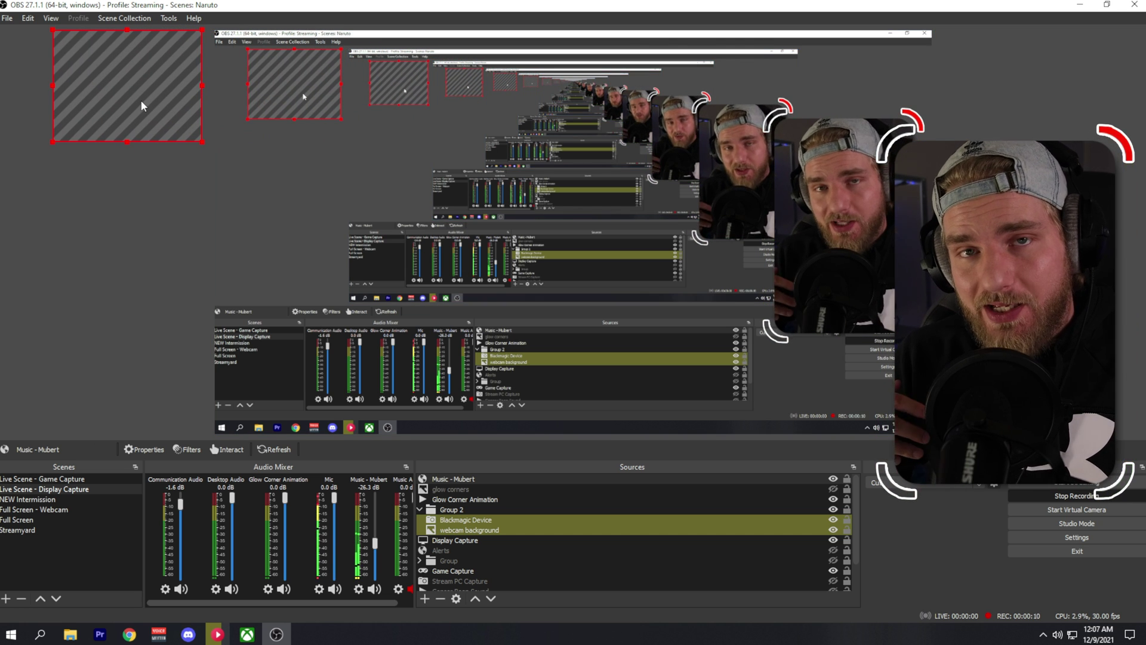
drag(142, 83, 298, 85)
drag(357, 141, 412, 183)
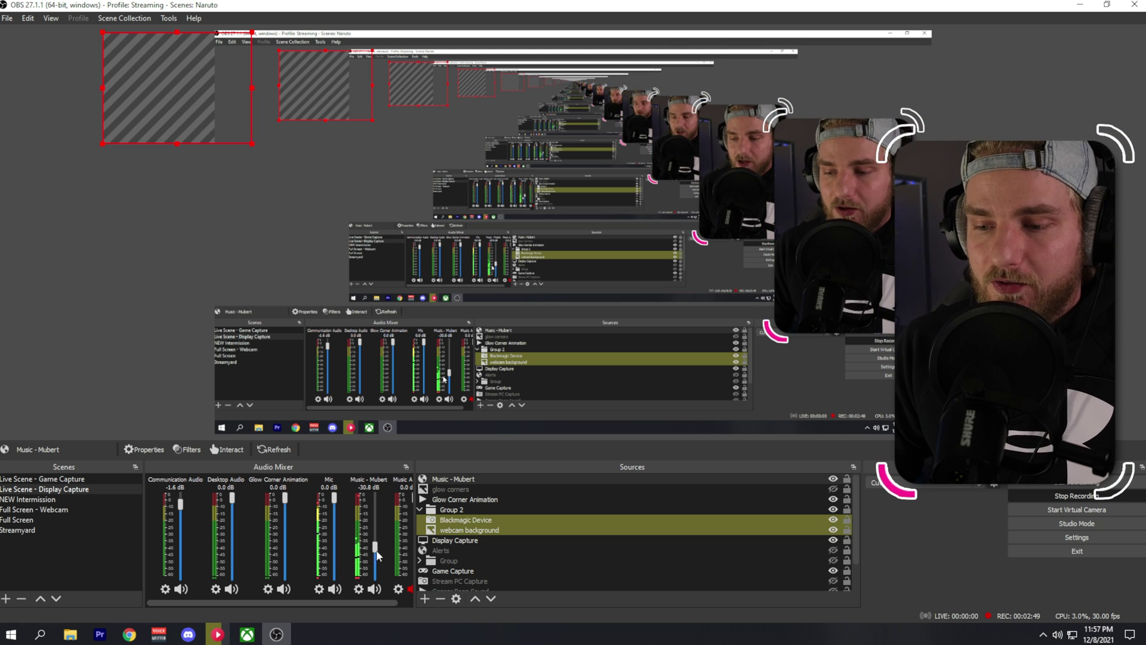
In Advanced Audio Properties, set Music - Mubert's monitoring to Monitor and Output
right_click(344, 529)
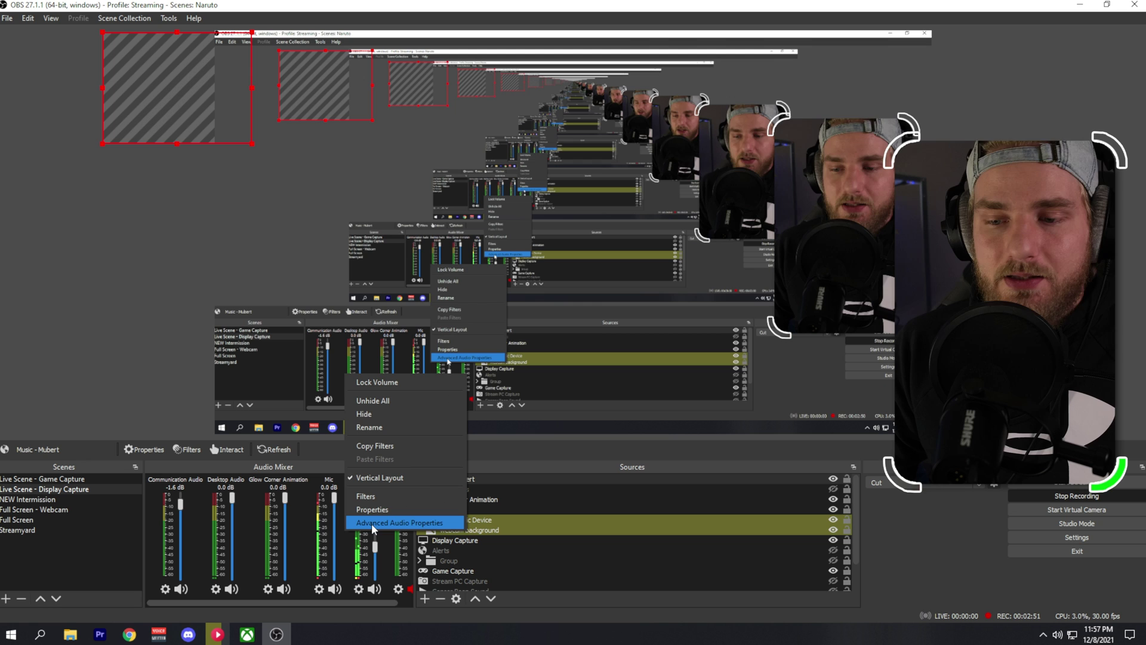
click(372, 523)
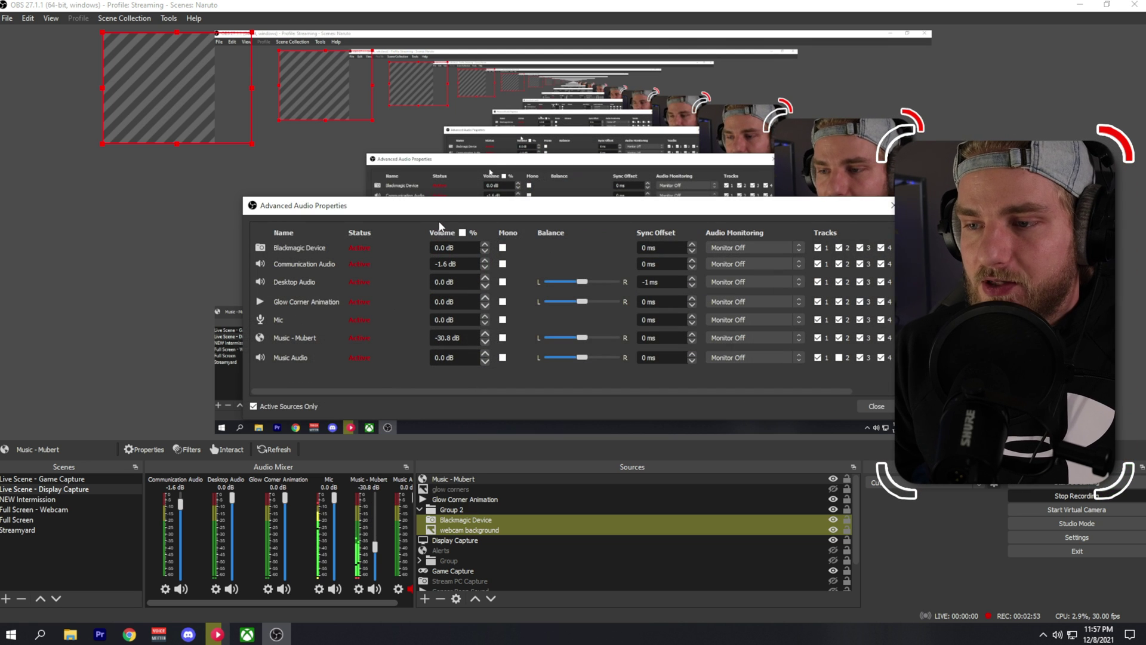
drag(447, 207, 281, 195)
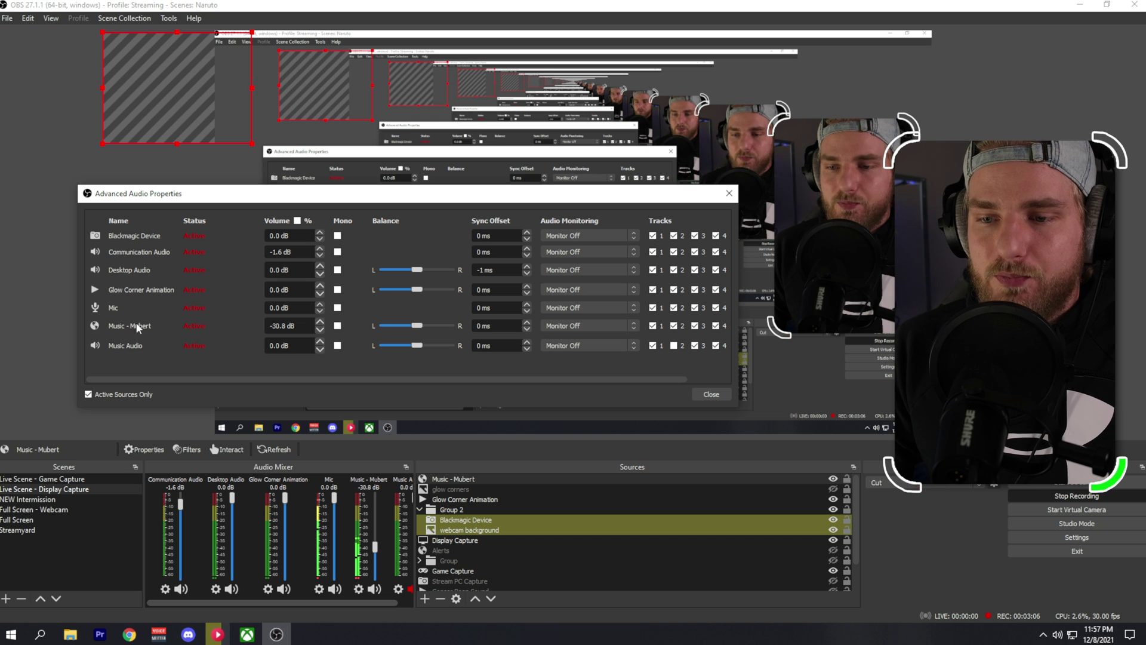
click(600, 323)
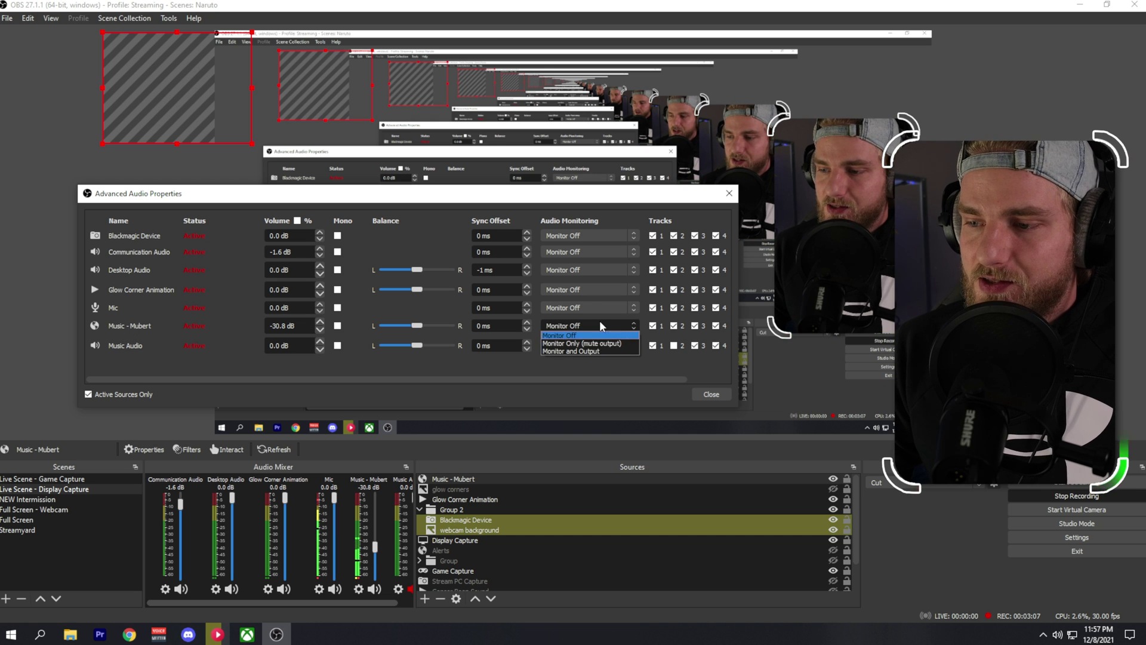
click(582, 350)
click(711, 394)
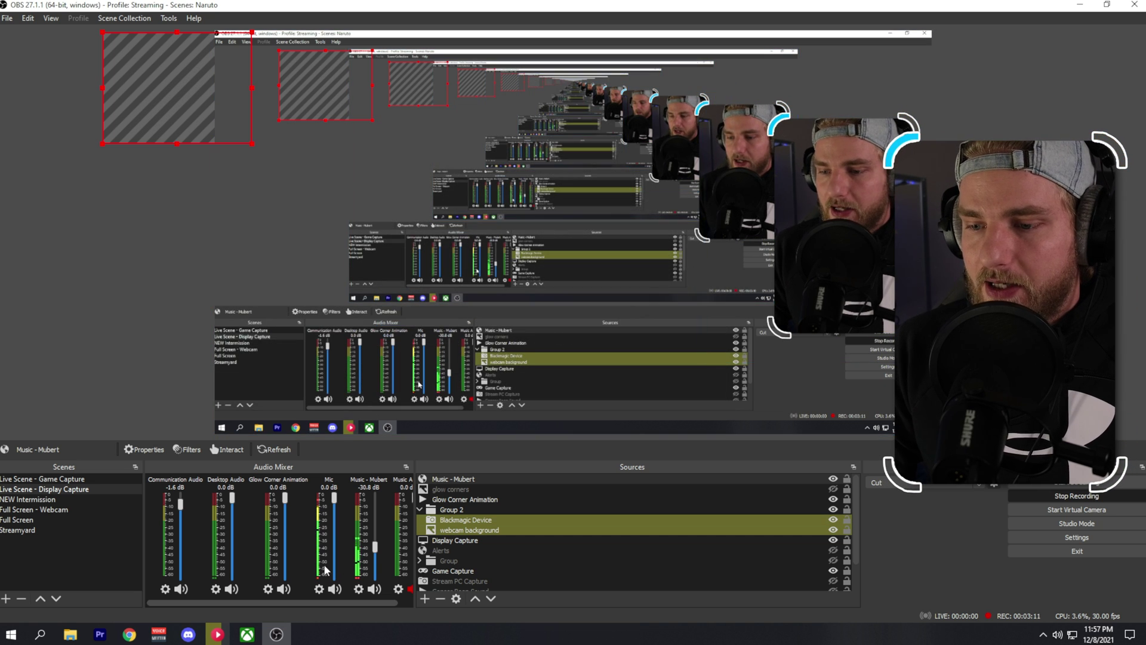
Raise the Music - Mubert fader to -26.3 dB and set its monitoring back to Monitor Off
drag(374, 547, 376, 543)
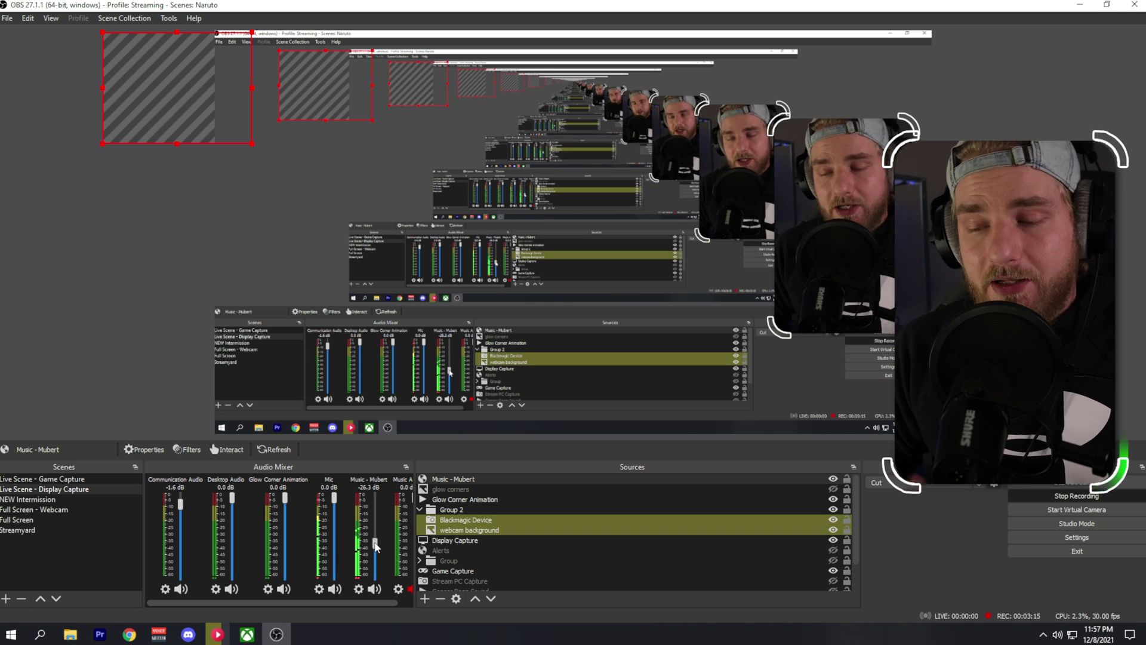
right_click(347, 547)
click(375, 529)
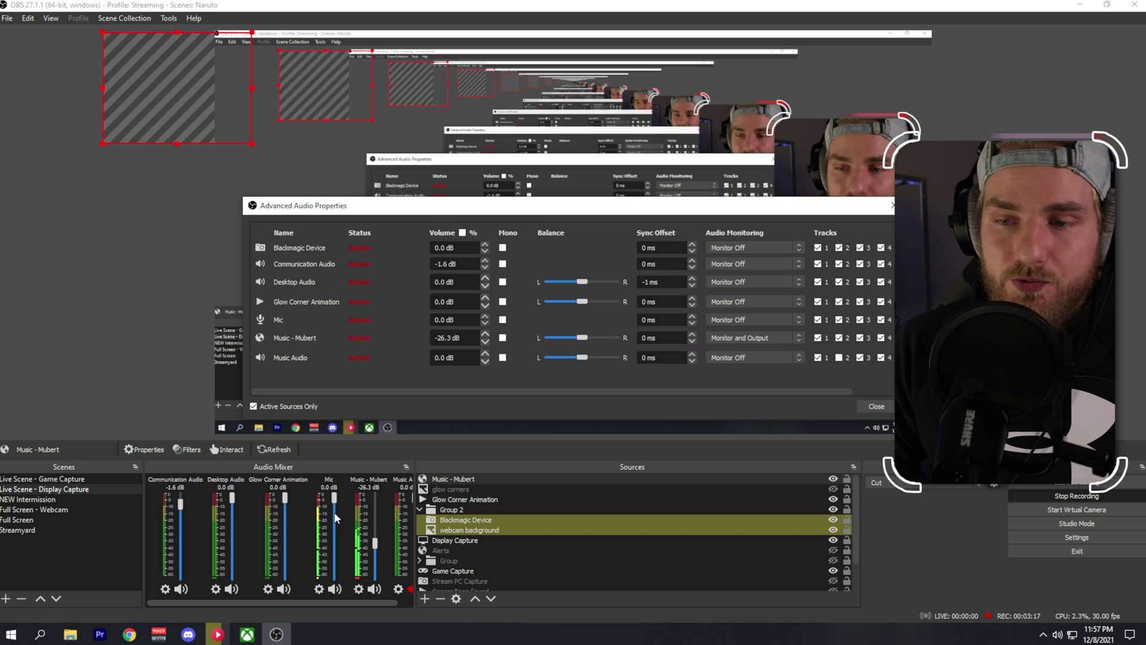
click(743, 338)
click(734, 347)
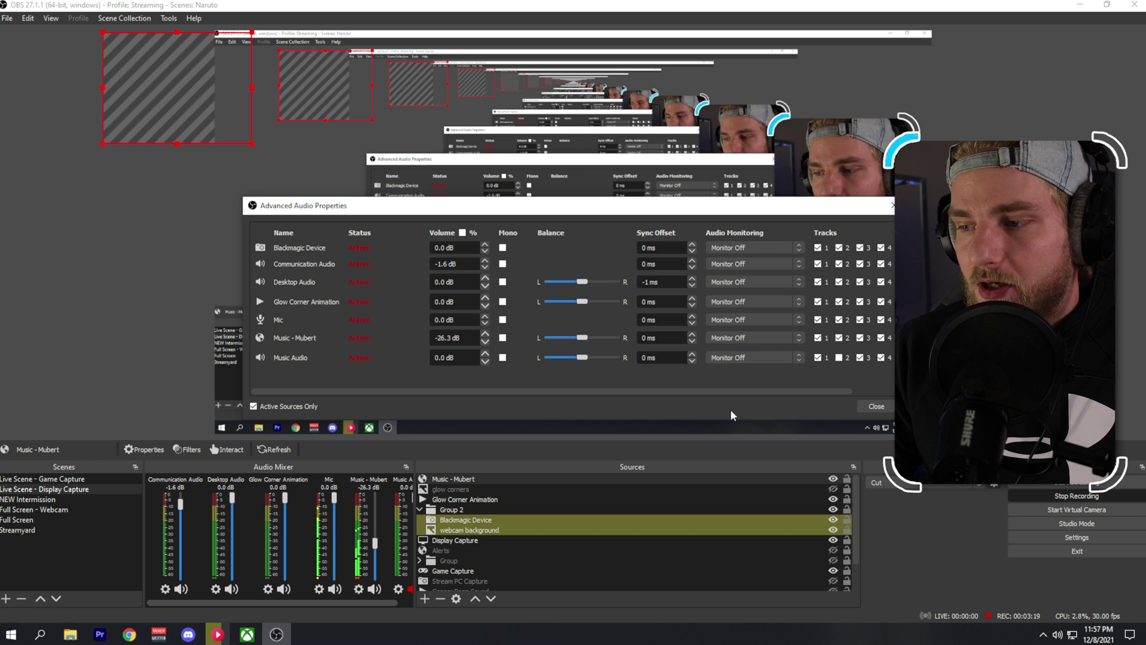
click(876, 407)
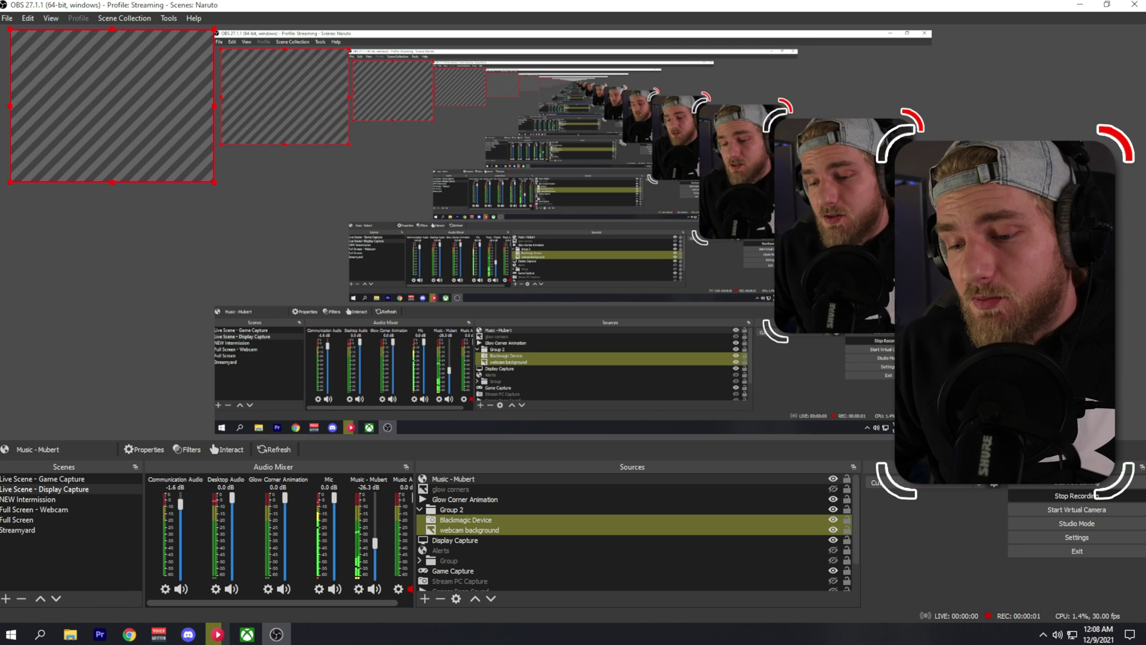
Load youtube.com in a new Chrome tab
click(129, 635)
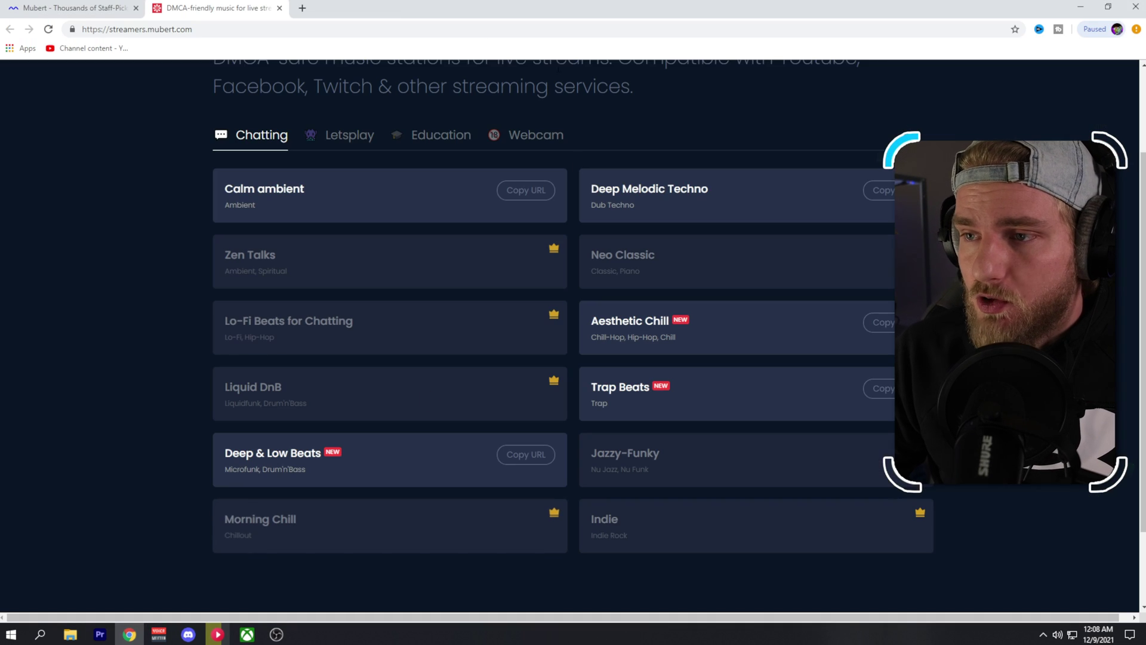
click(304, 9)
text(youtube.co)
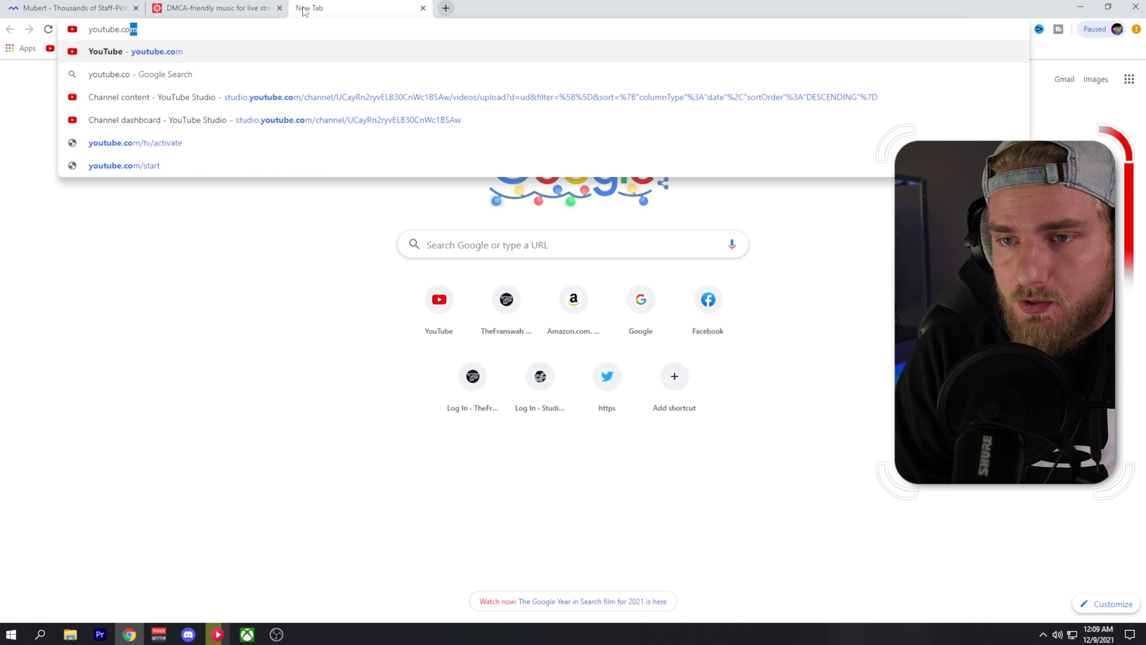
key(Return)
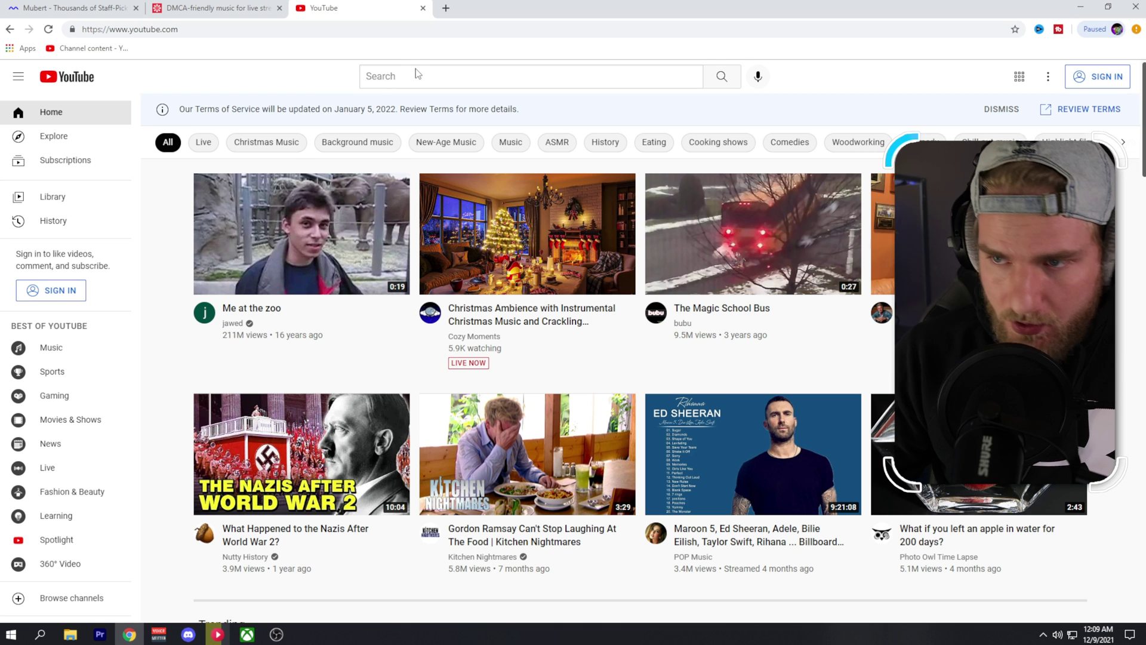
Search YouTube for 'thefranswah studio' and click Subscribe on the channel result
click(415, 70)
text(thefranswah studio)
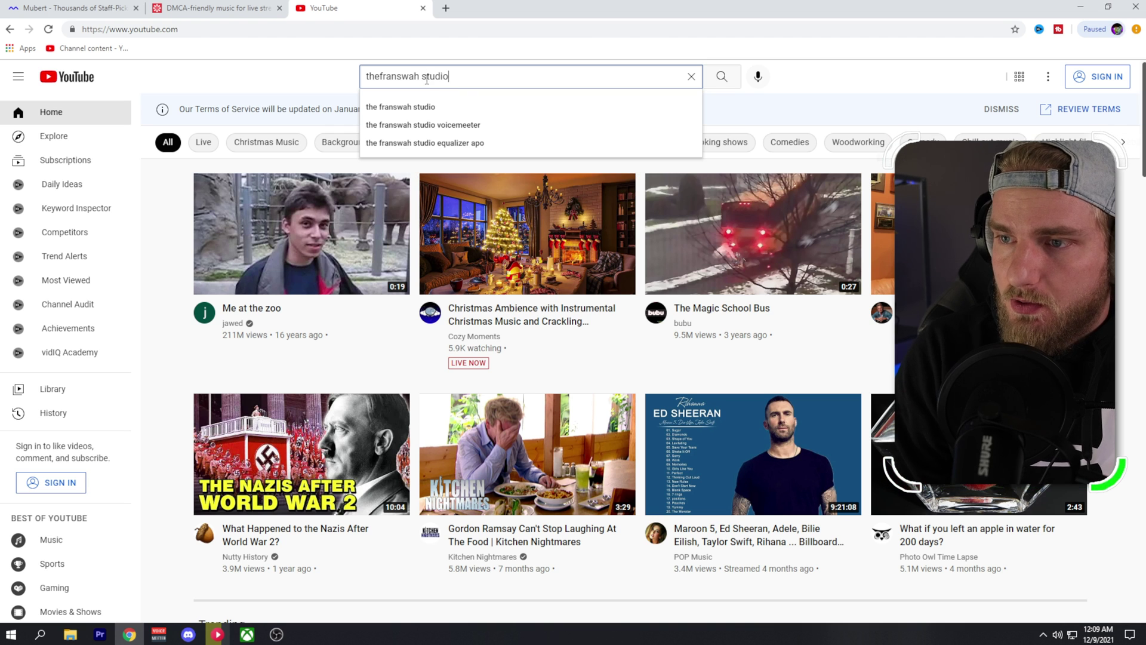
key(Return)
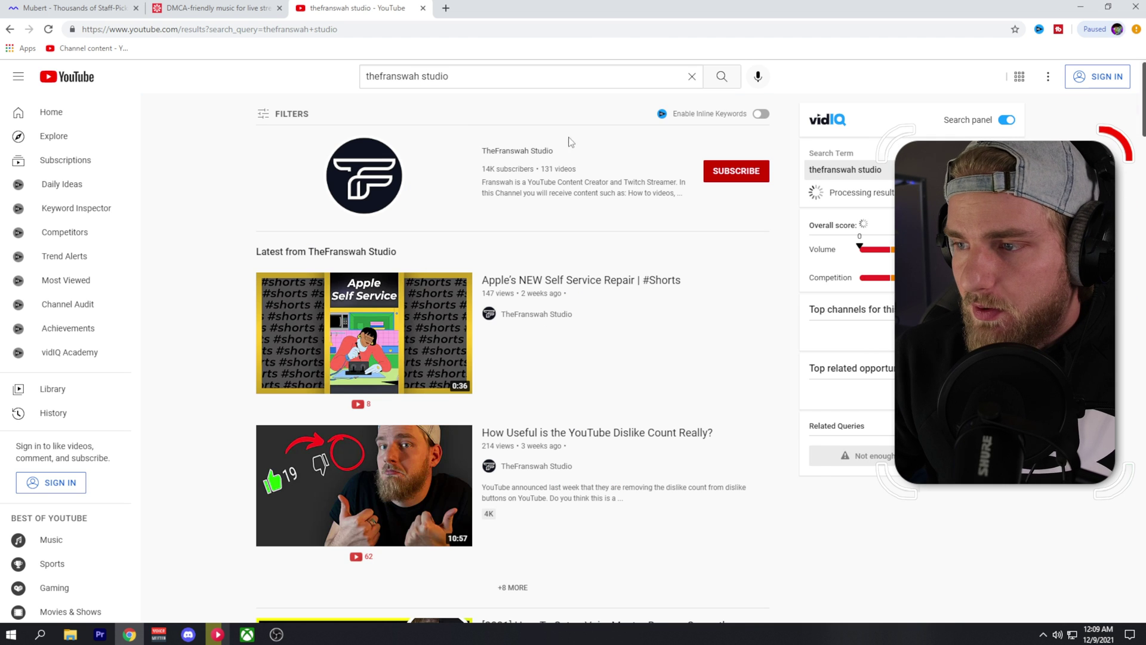
click(711, 174)
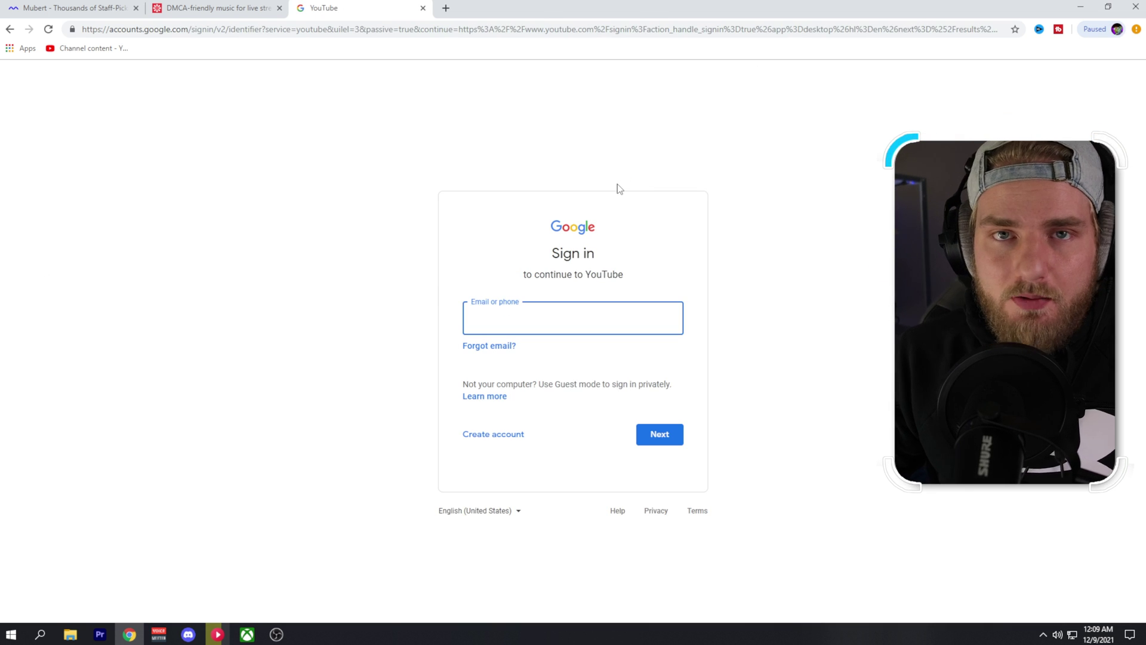